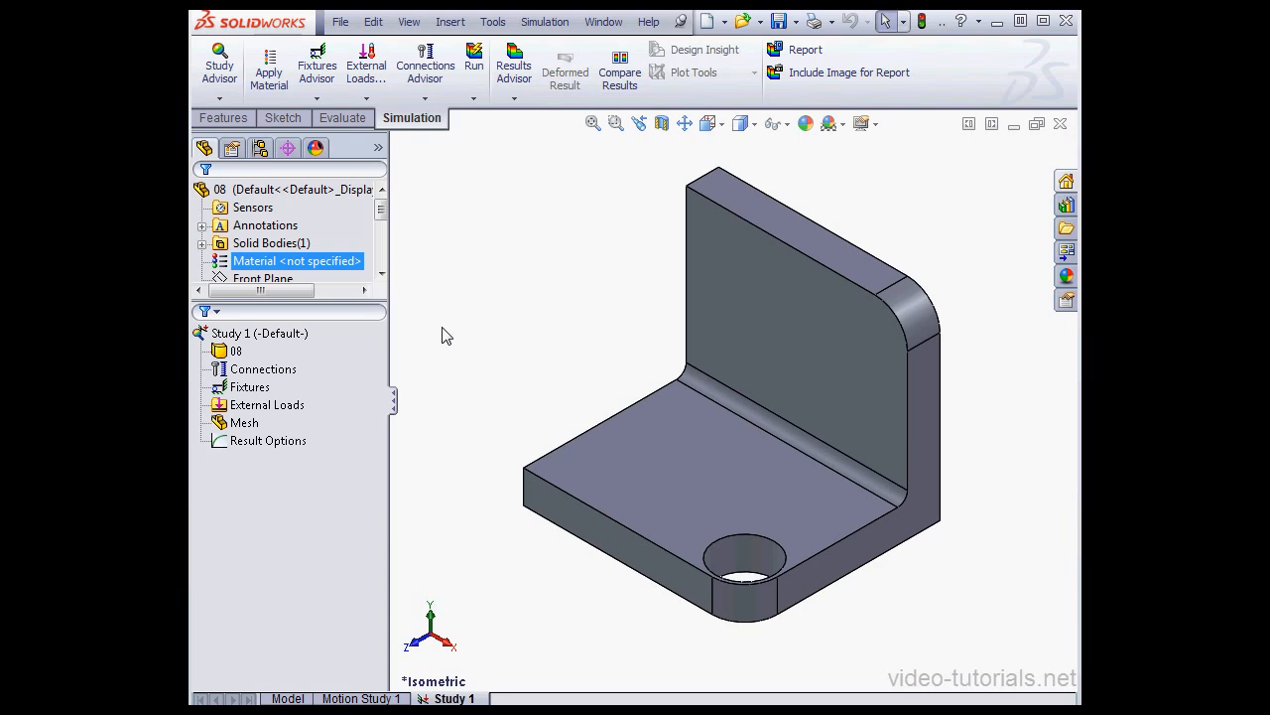
Step: Try to create a standard mesh of the bracket with a global element size of 40 mm
{"action": "left_click", "coordinate": [443, 337]}
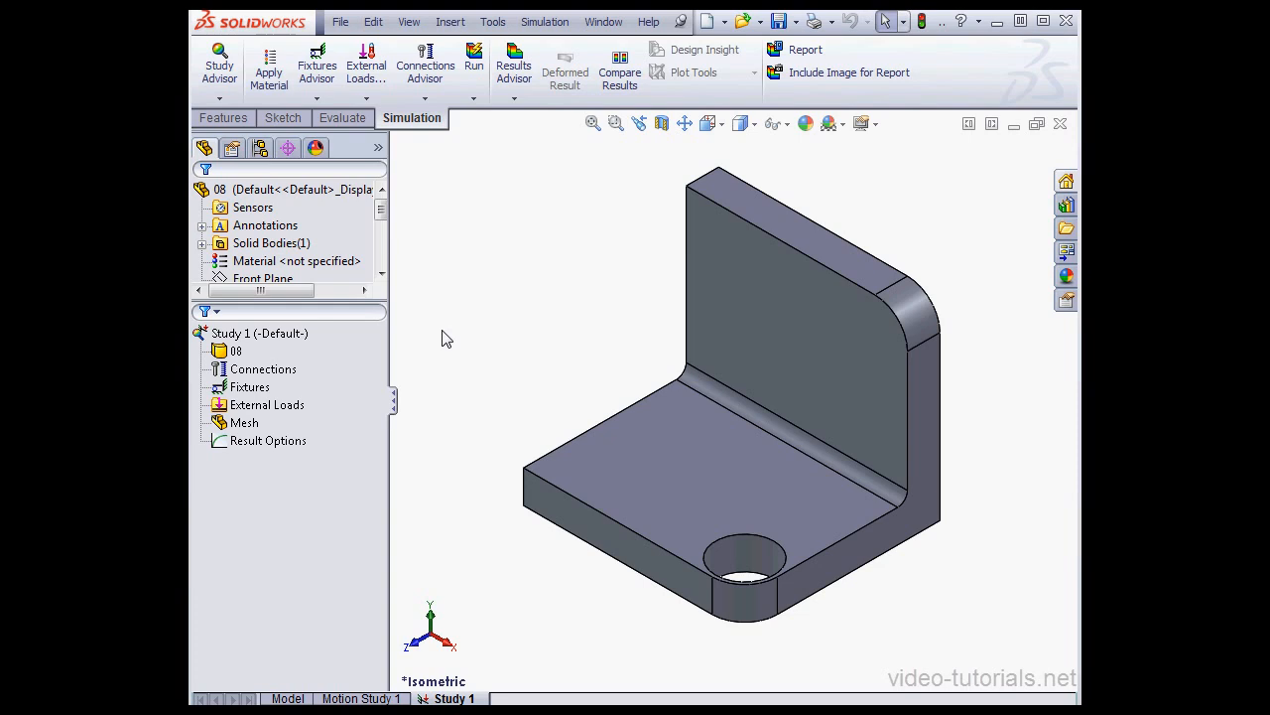
{"action": "left_click", "coordinate": [443, 331]}
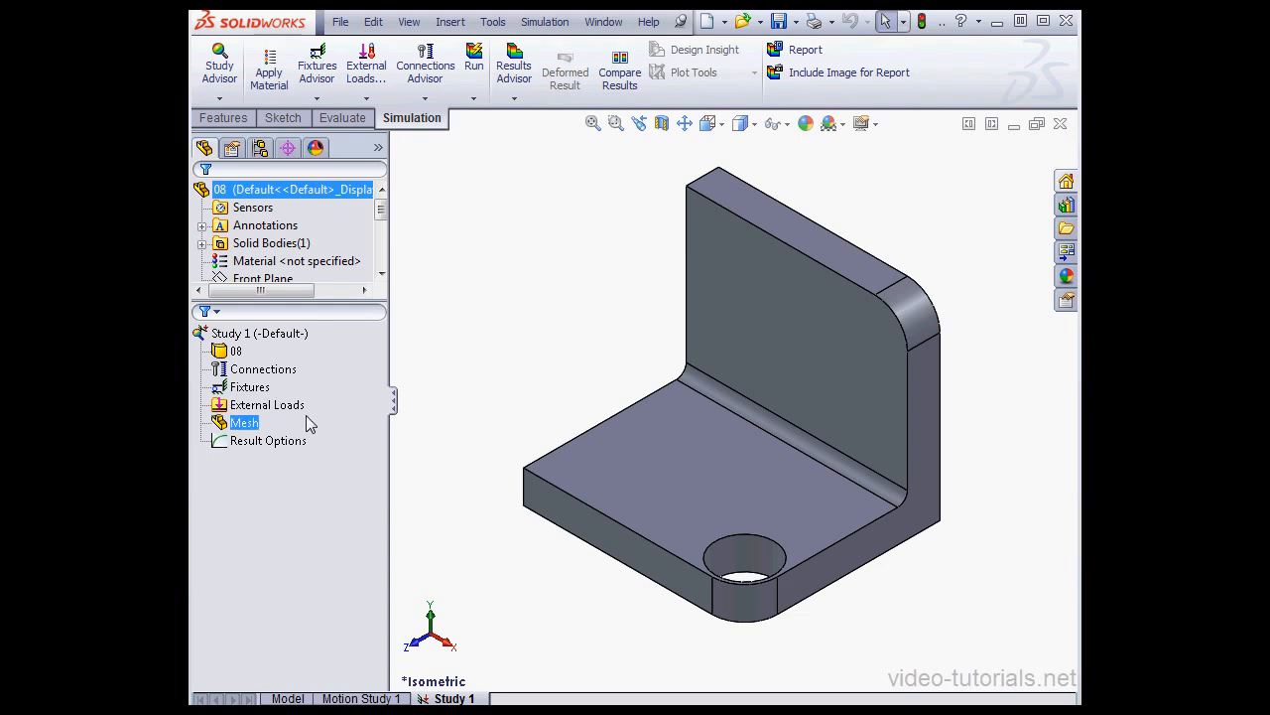
{"action": "right_click", "coordinate": [255, 423]}
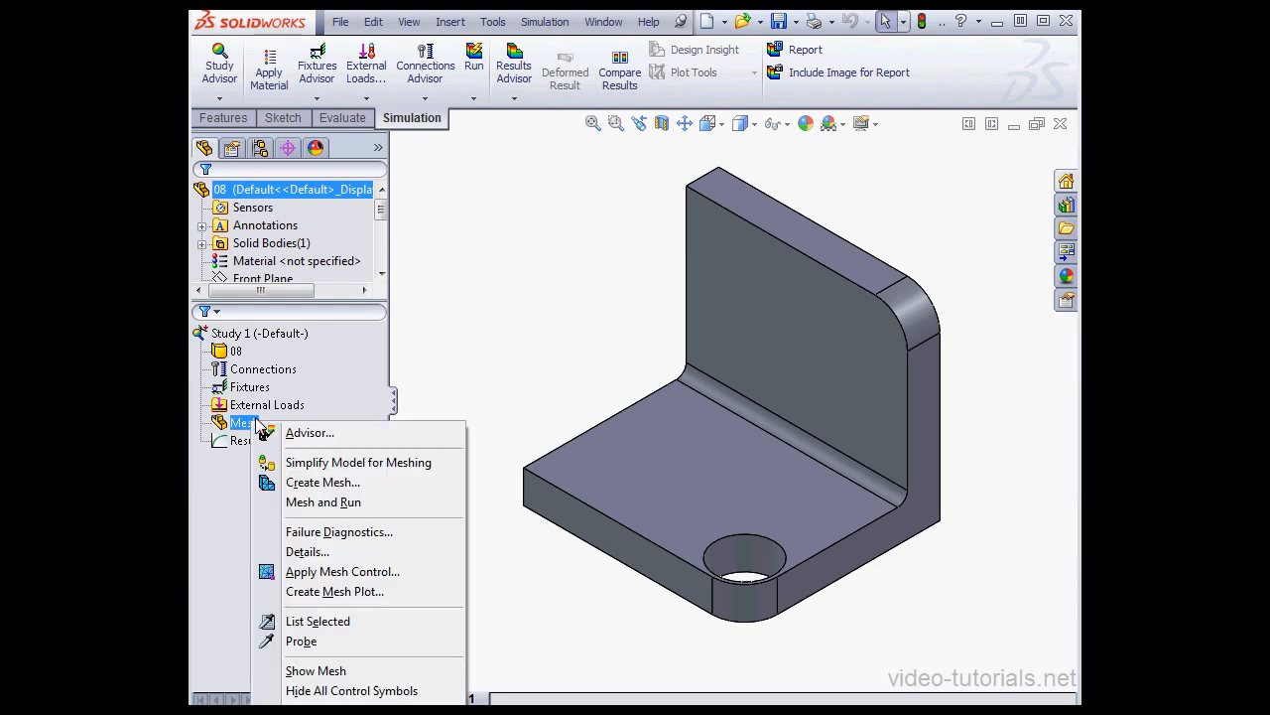
{"action": "left_click", "coordinate": [323, 482]}
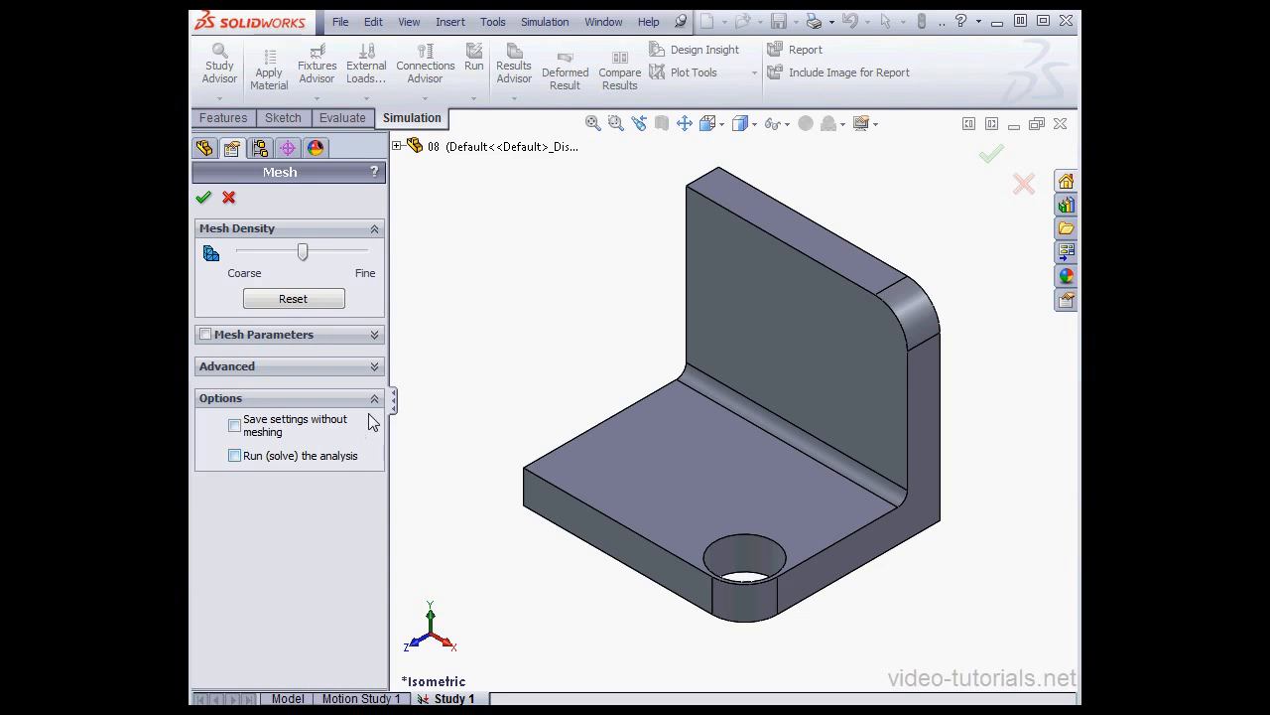
{"action": "left_click", "coordinate": [375, 337]}
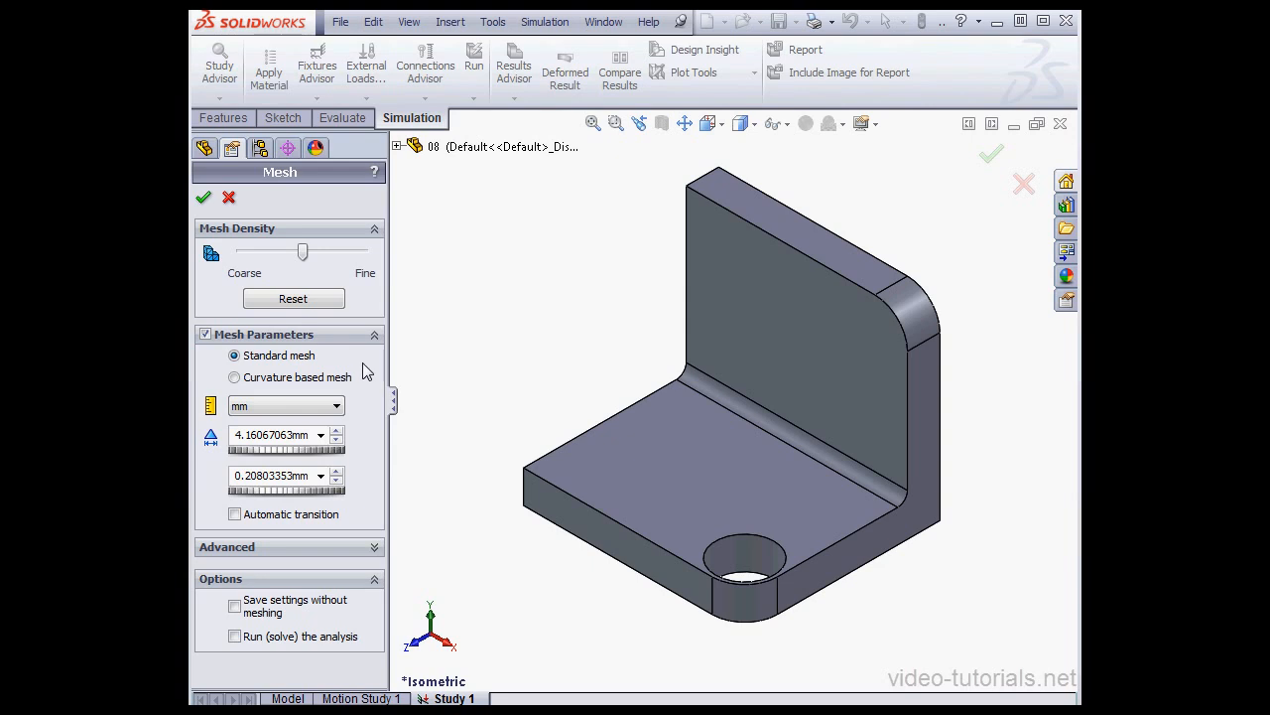
{"action": "double_click", "coordinate": [313, 436]}
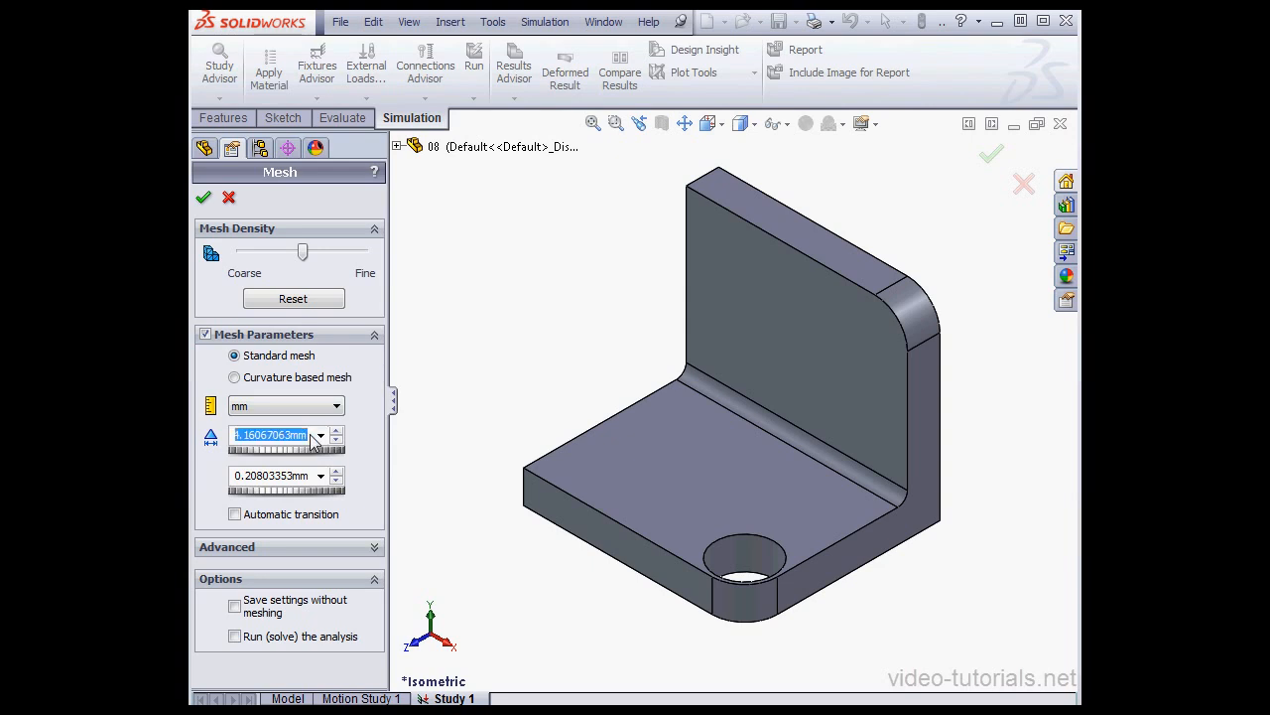
{"action": "type", "text": "40"}
{"action": "key", "text": "Return"}
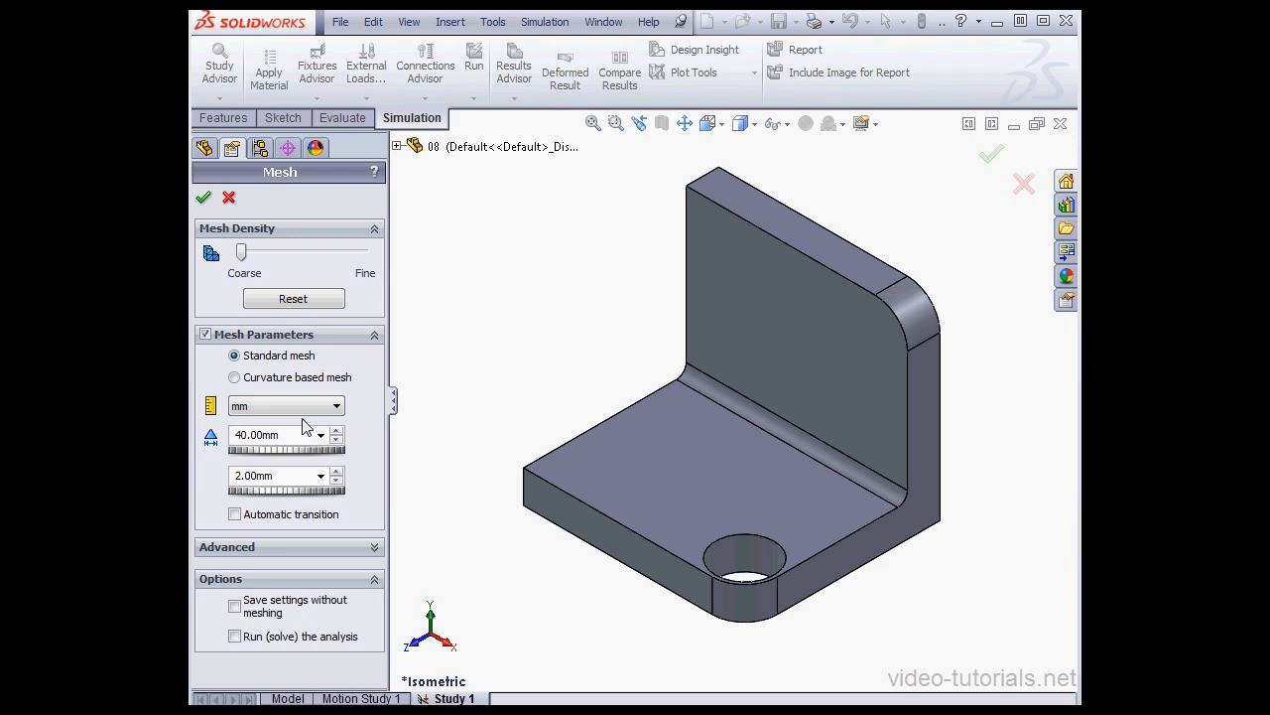
{"action": "left_click", "coordinate": [204, 199]}
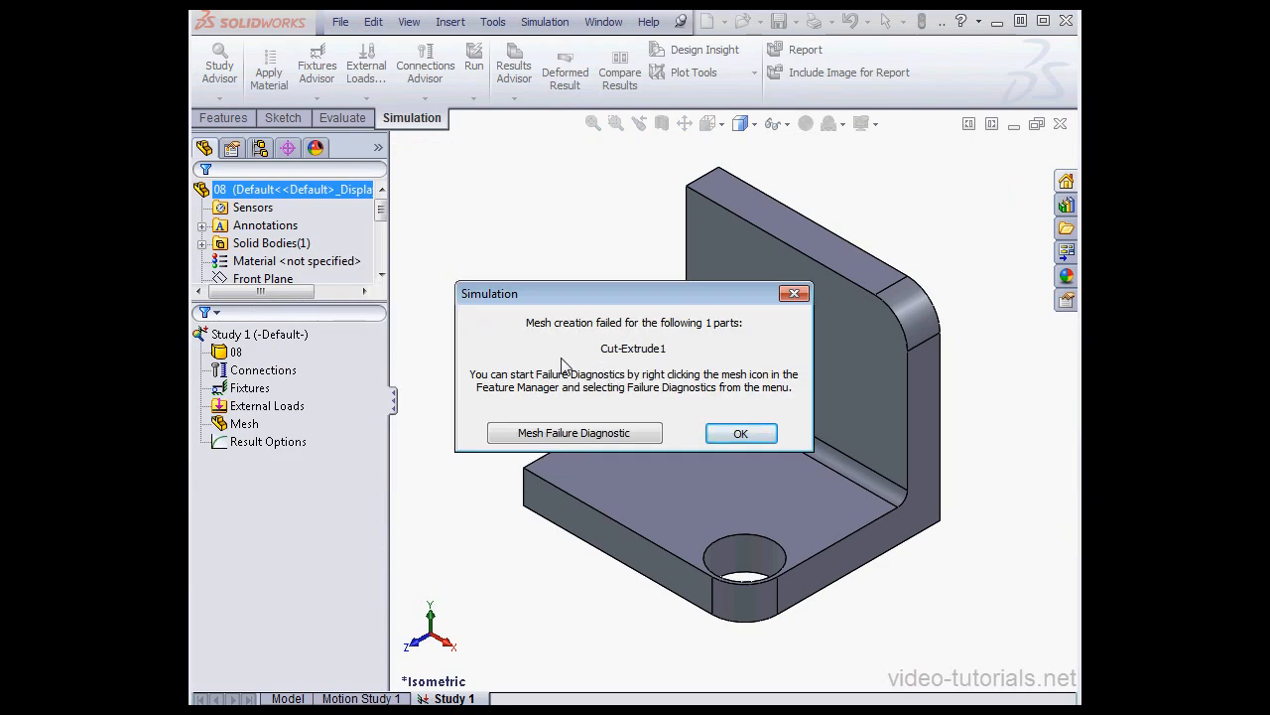
{"action": "left_click", "coordinate": [752, 436]}
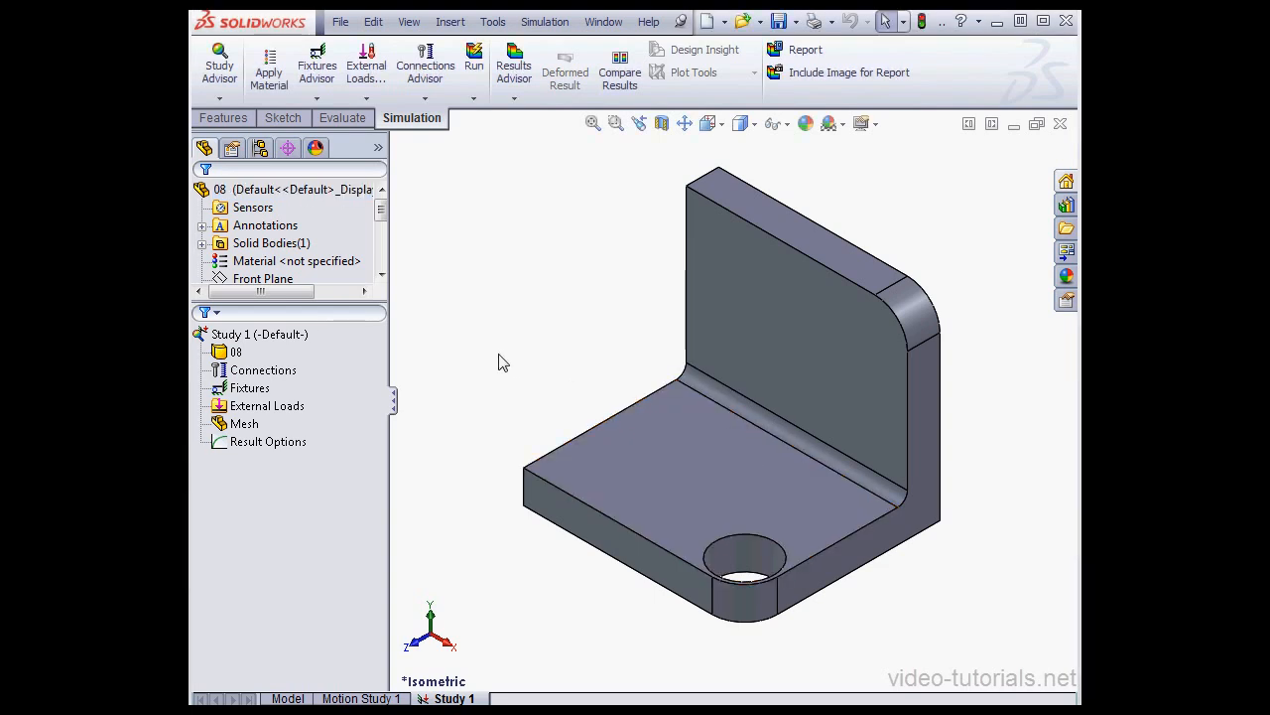
Step: Create the standard mesh again with automatic trials for solid enabled and the number of trials set to 5
{"action": "right_click", "coordinate": [244, 424]}
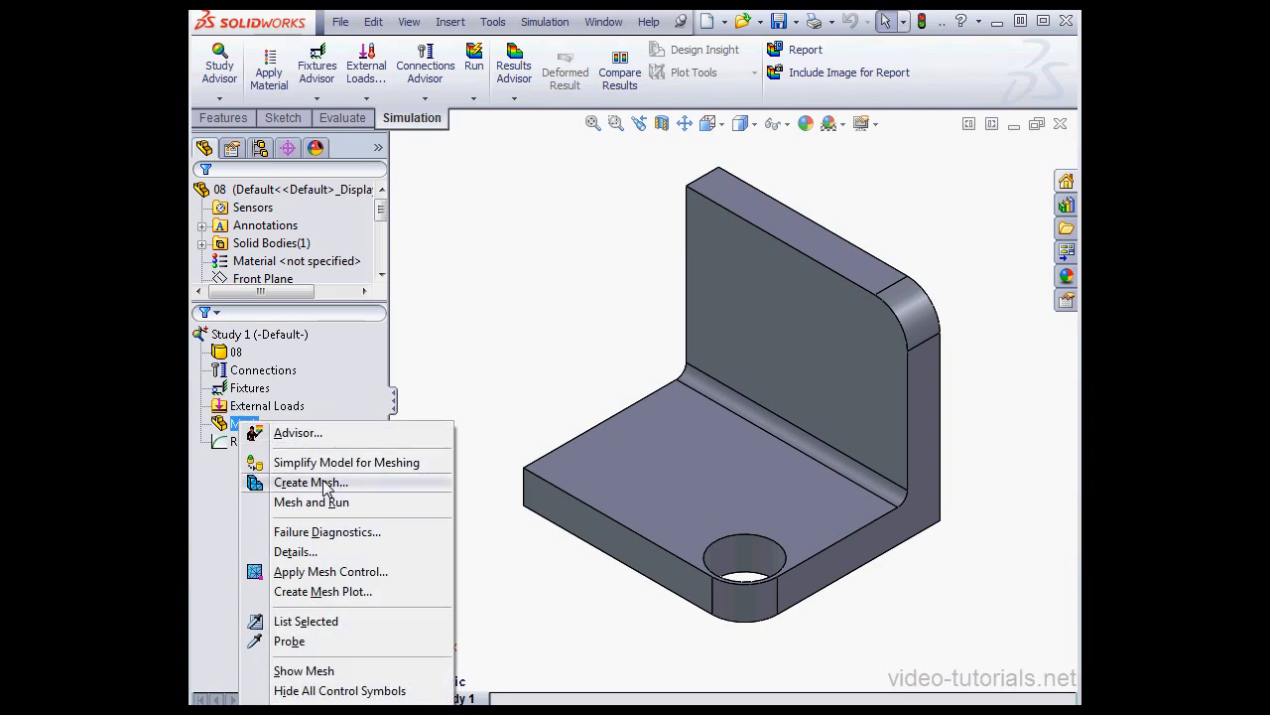
{"action": "left_click", "coordinate": [324, 484]}
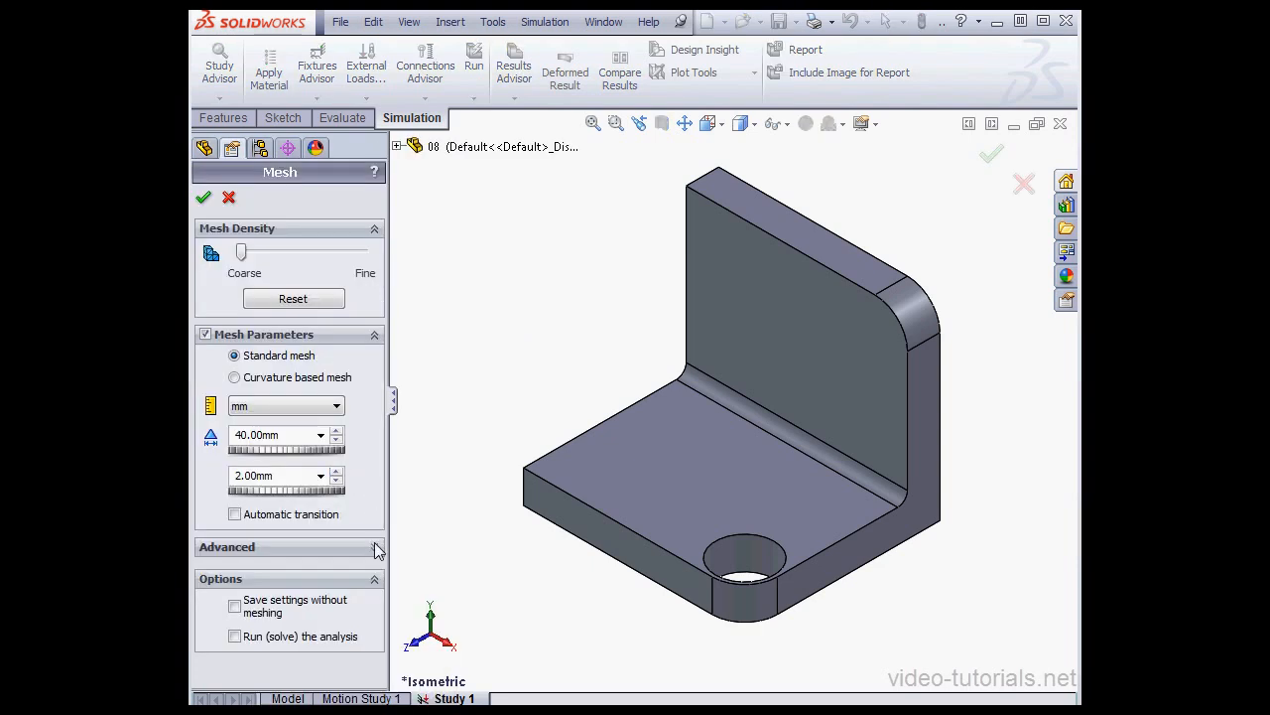
{"action": "left_click", "coordinate": [375, 548]}
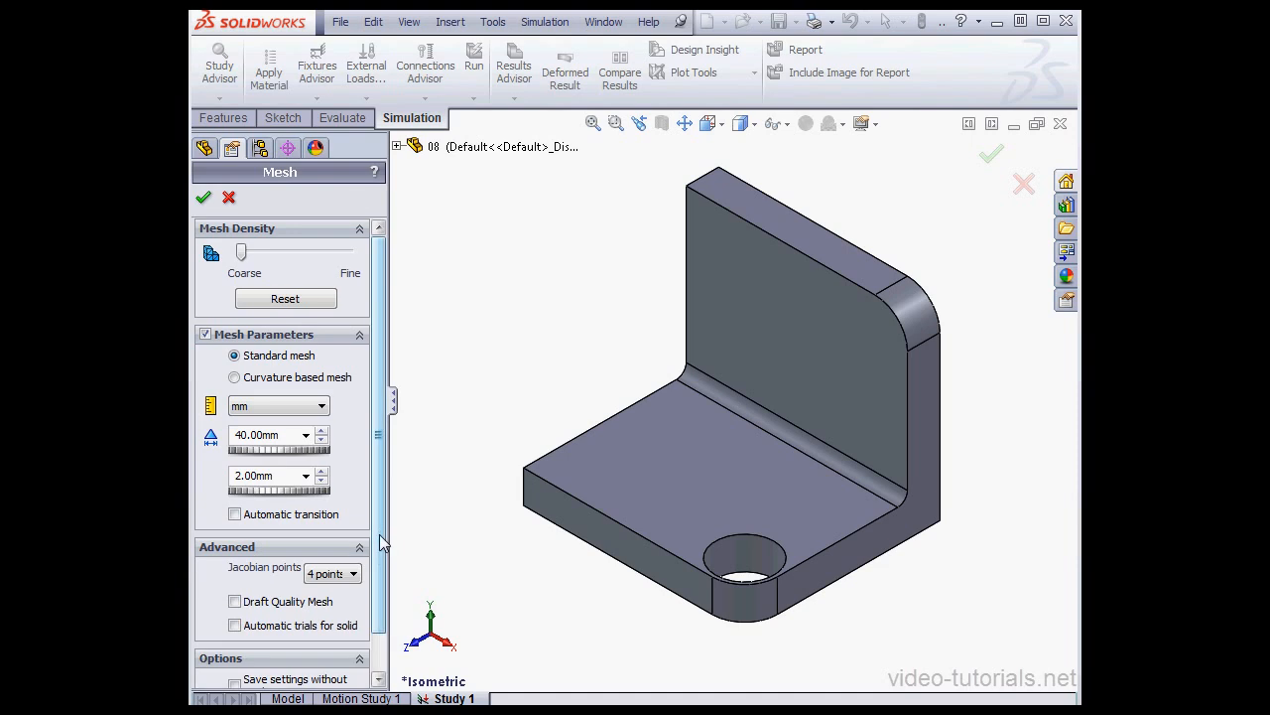
{"action": "scroll", "coordinate": [381, 541], "scroll_direction": "down", "scroll_amount": 3}
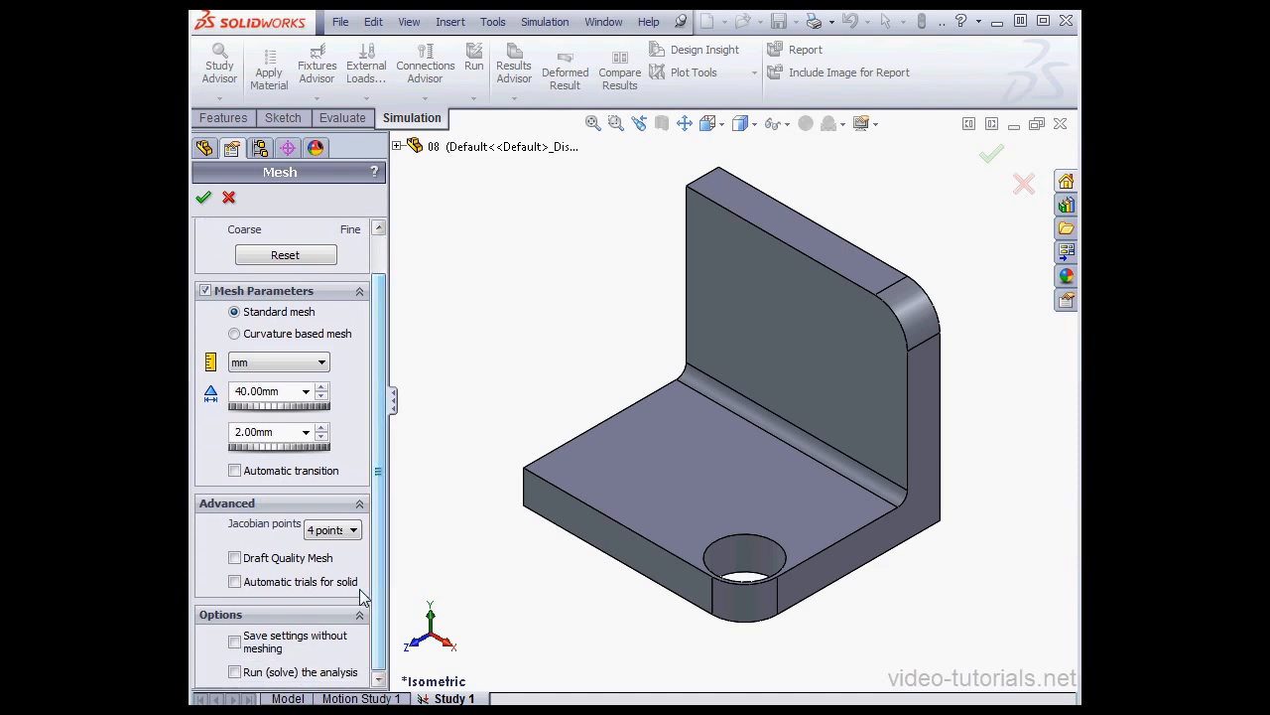
{"action": "left_click", "coordinate": [249, 587]}
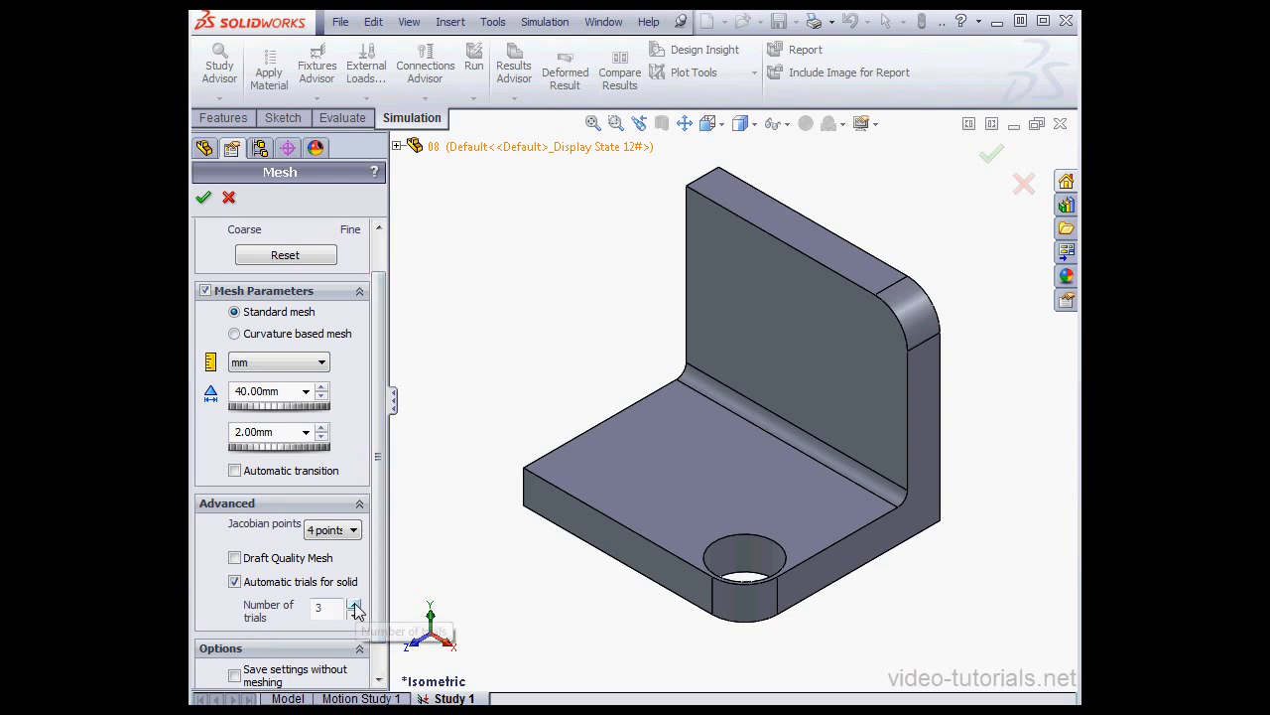
{"action": "left_click", "coordinate": [355, 604]}
{"action": "left_click", "coordinate": [355, 605]}
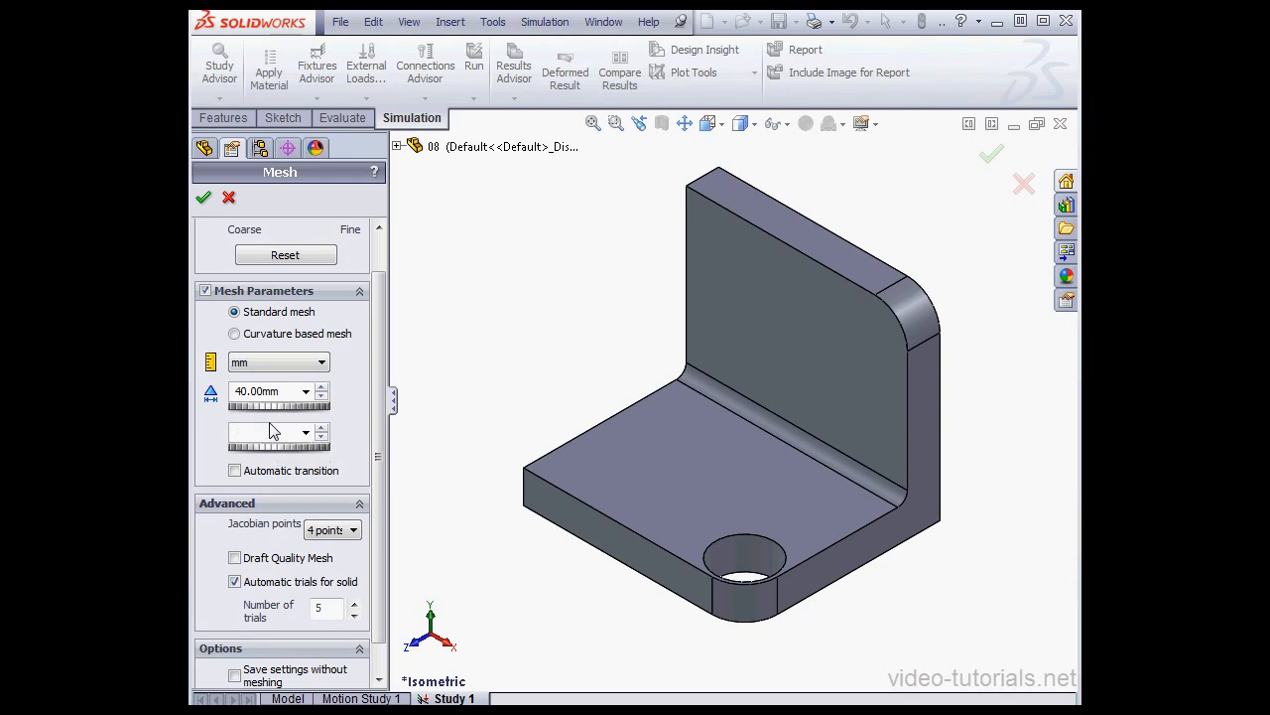
{"action": "left_click", "coordinate": [203, 197]}
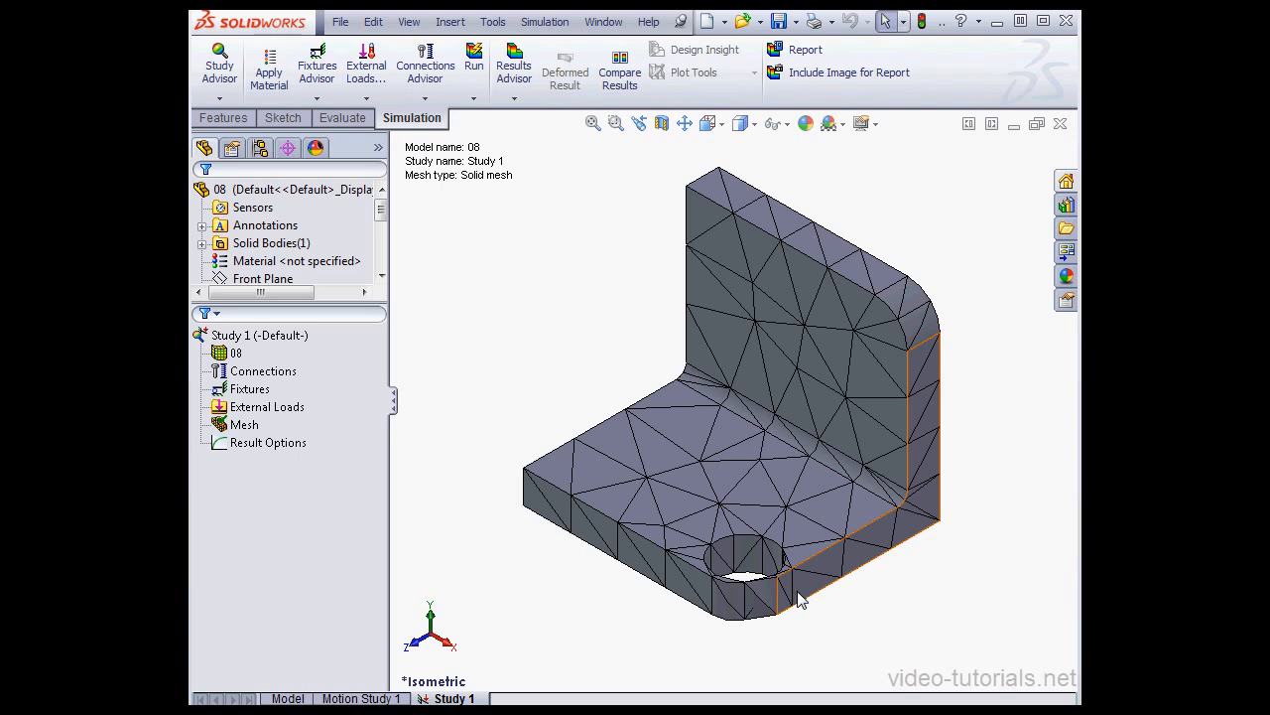
Step: Examine the default mesh options for the element size and tolerance factors used in each automatic trial, leaving them unchanged
{"action": "left_click", "coordinate": [545, 21]}
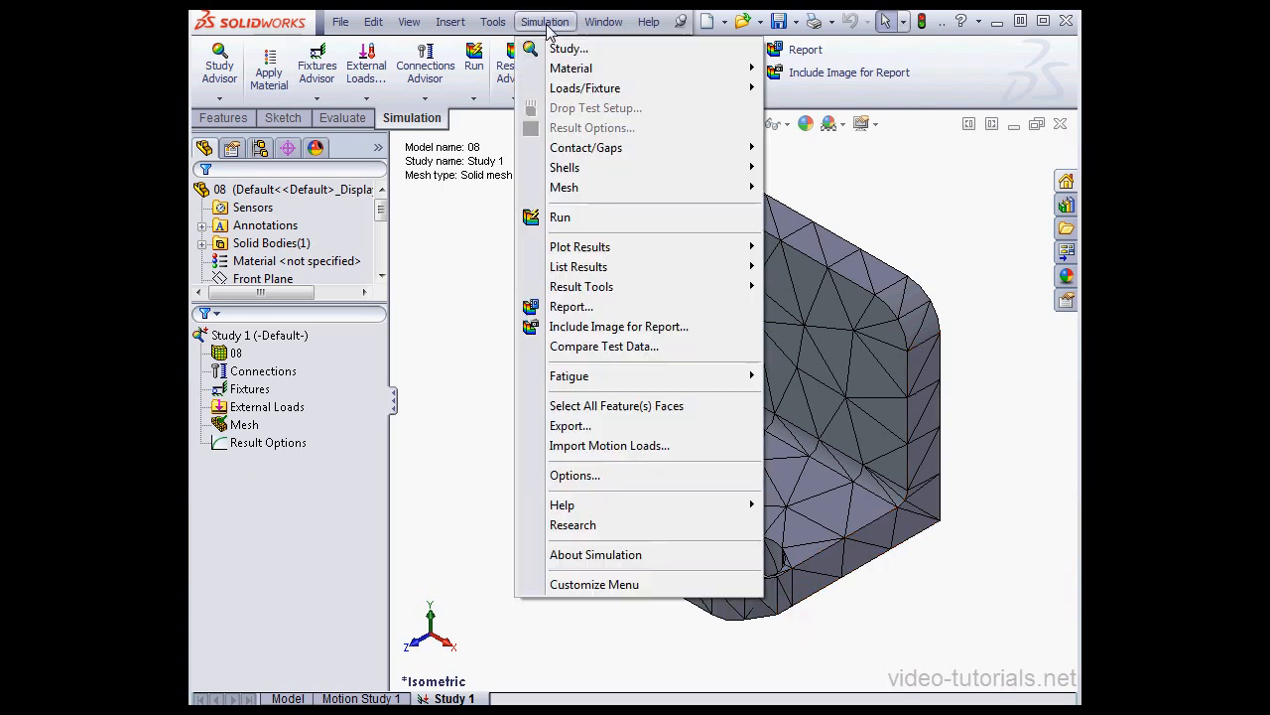
{"action": "left_click", "coordinate": [586, 476]}
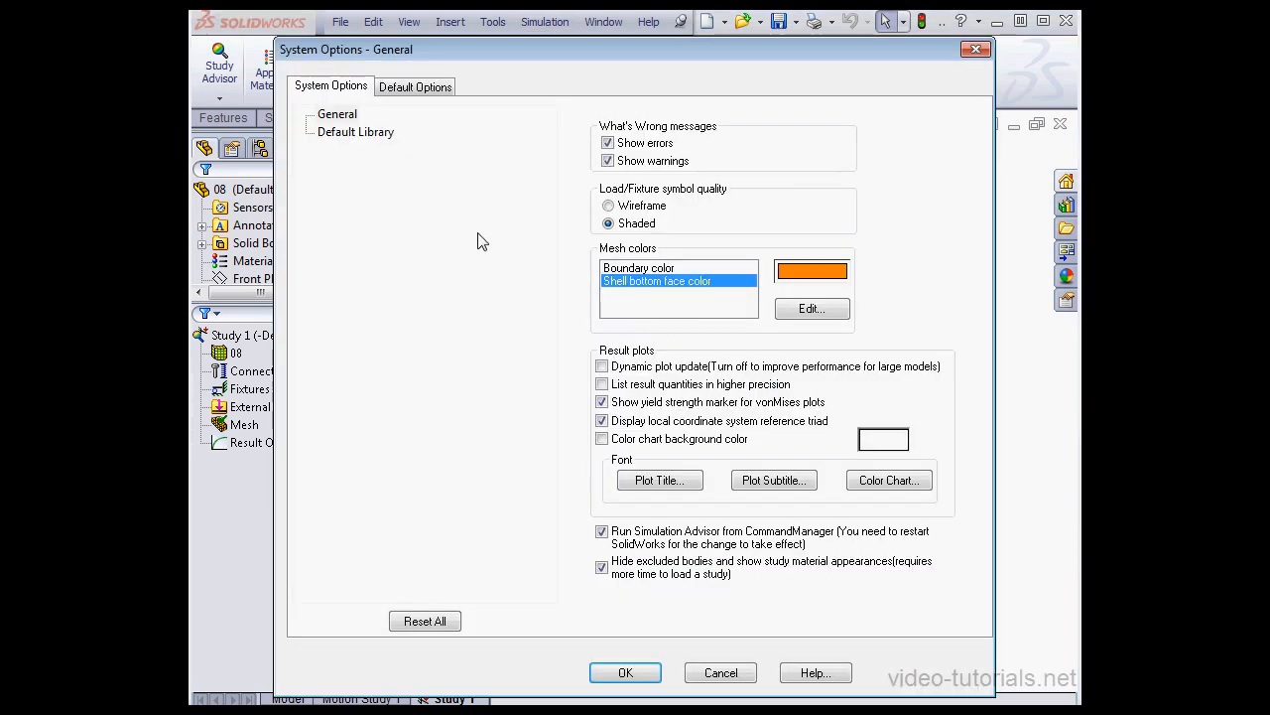
{"action": "left_click", "coordinate": [422, 90]}
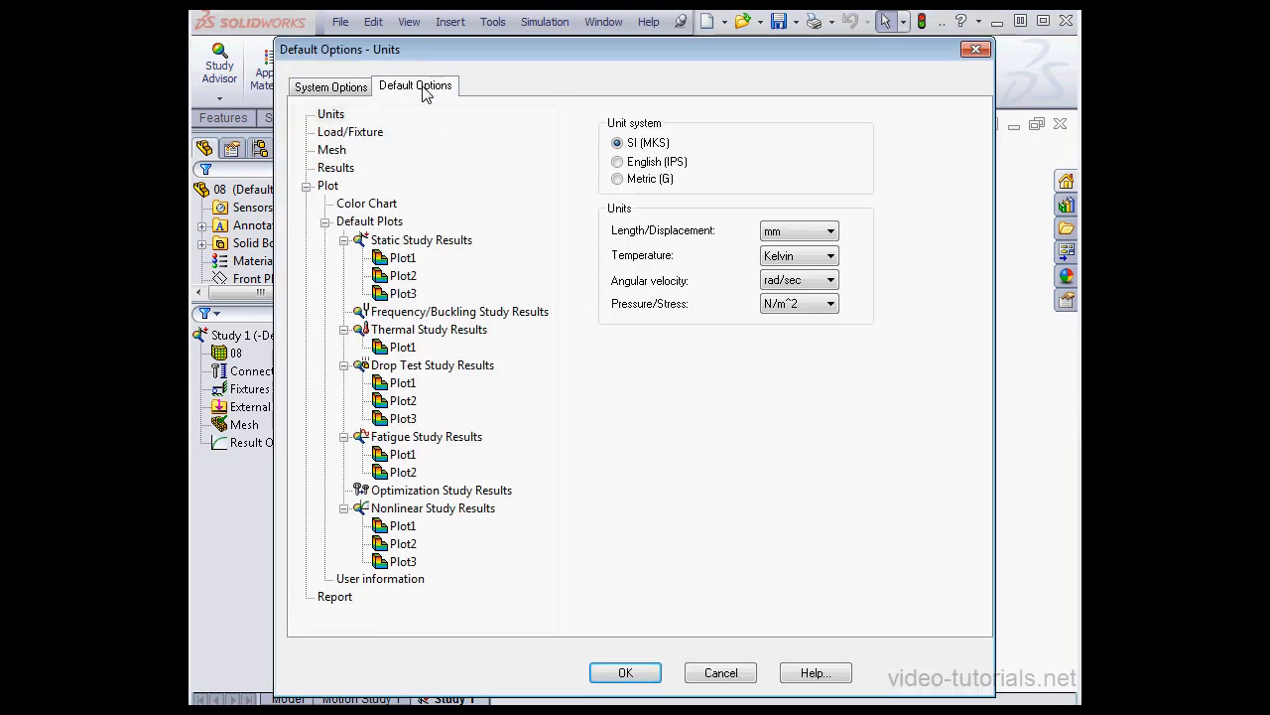
{"action": "left_click", "coordinate": [336, 152]}
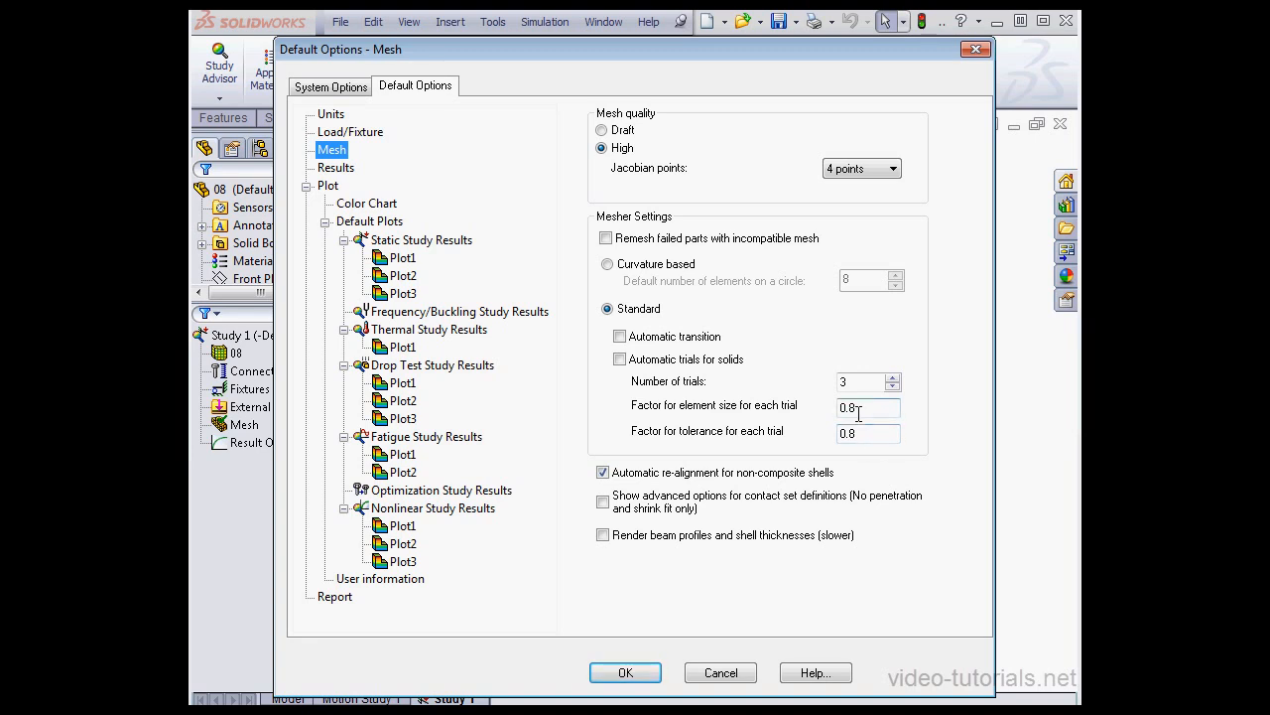
{"action": "left_click", "coordinate": [730, 674]}
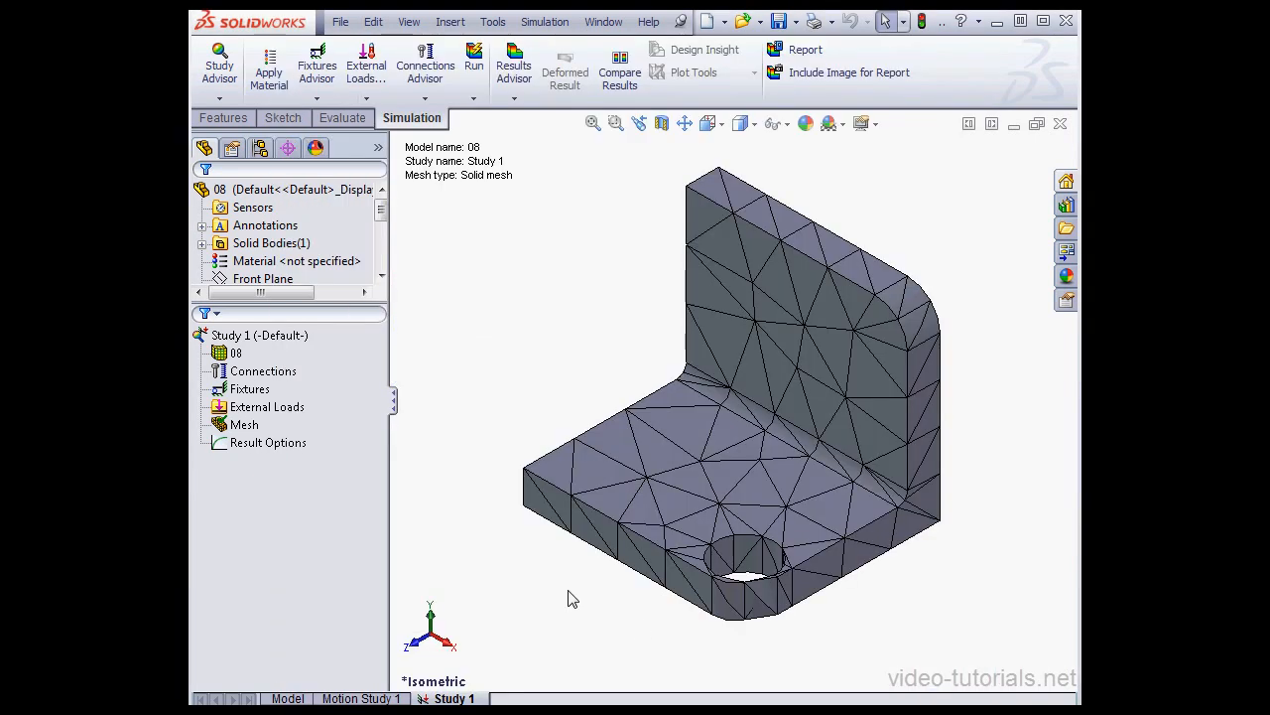
Step: Apply a mesh control with a 0.25 mm element size to the cylindrical face of the hole
{"action": "right_click", "coordinate": [245, 425]}
{"action": "left_click", "coordinate": [327, 575]}
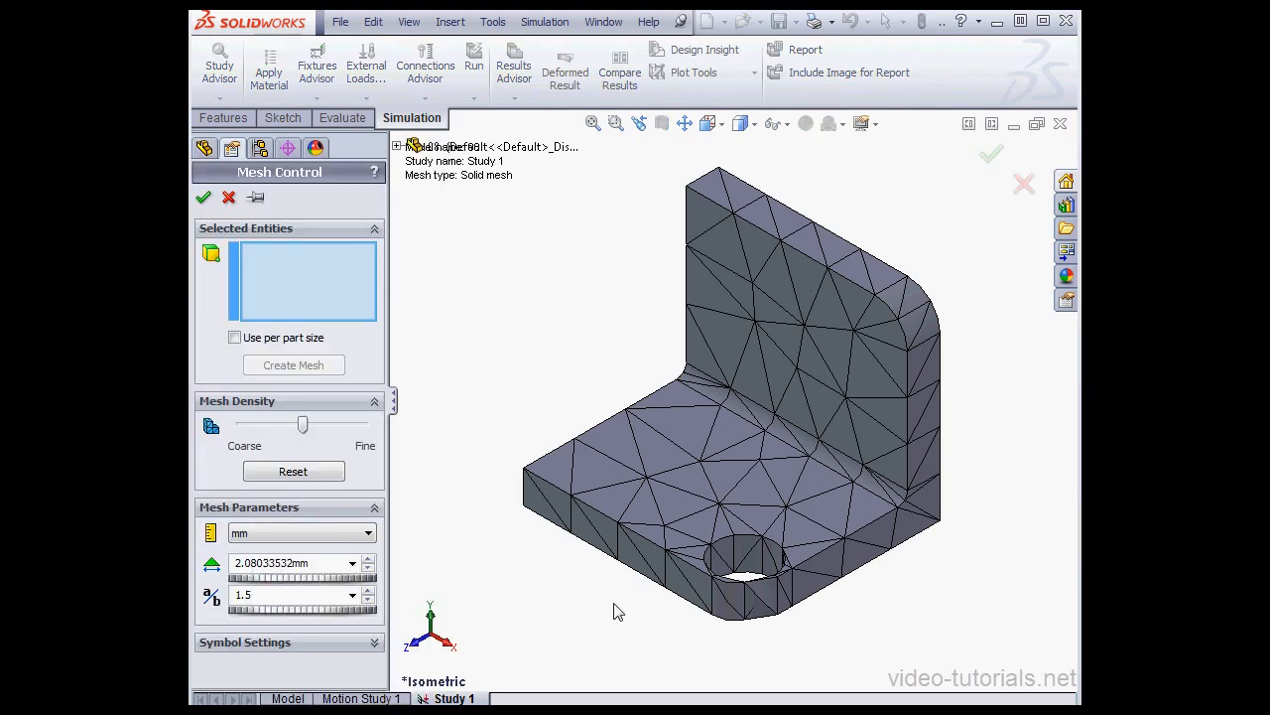
{"action": "left_click", "coordinate": [751, 553]}
{"action": "double_click", "coordinate": [318, 564]}
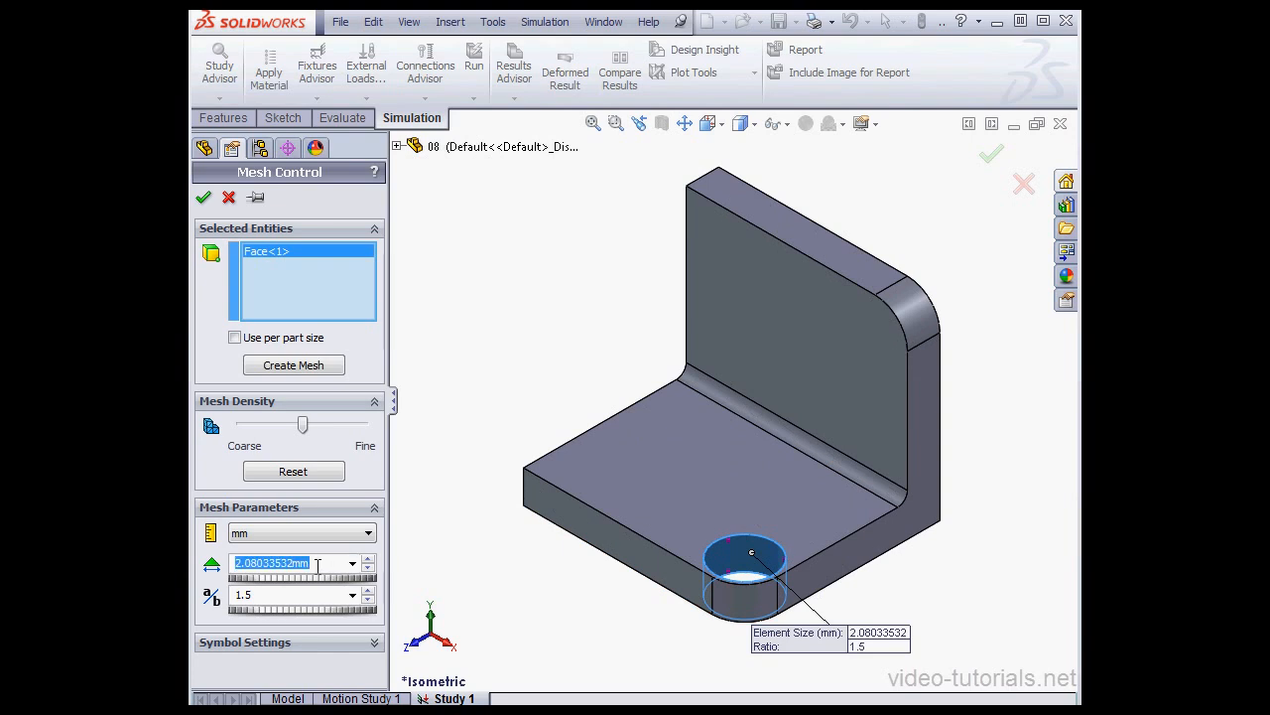
{"action": "type", "text": ".2"}
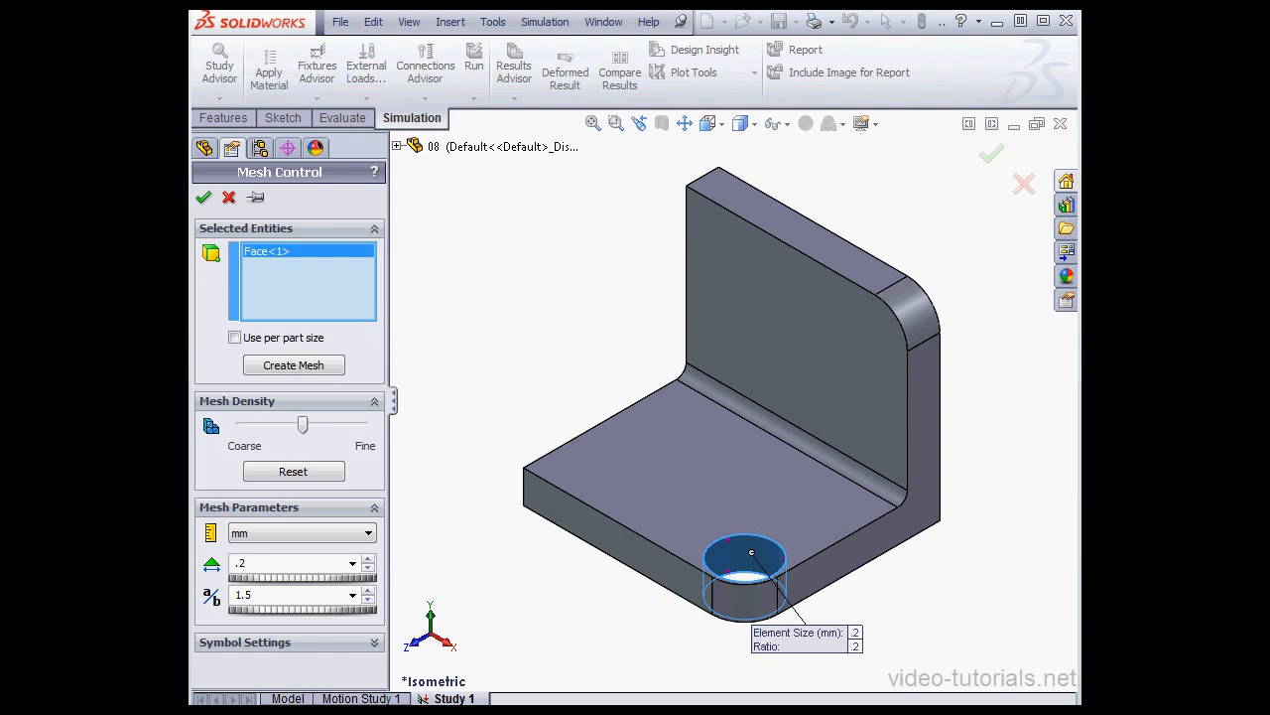
{"action": "type", "text": "5"}
{"action": "left_click", "coordinate": [203, 197]}
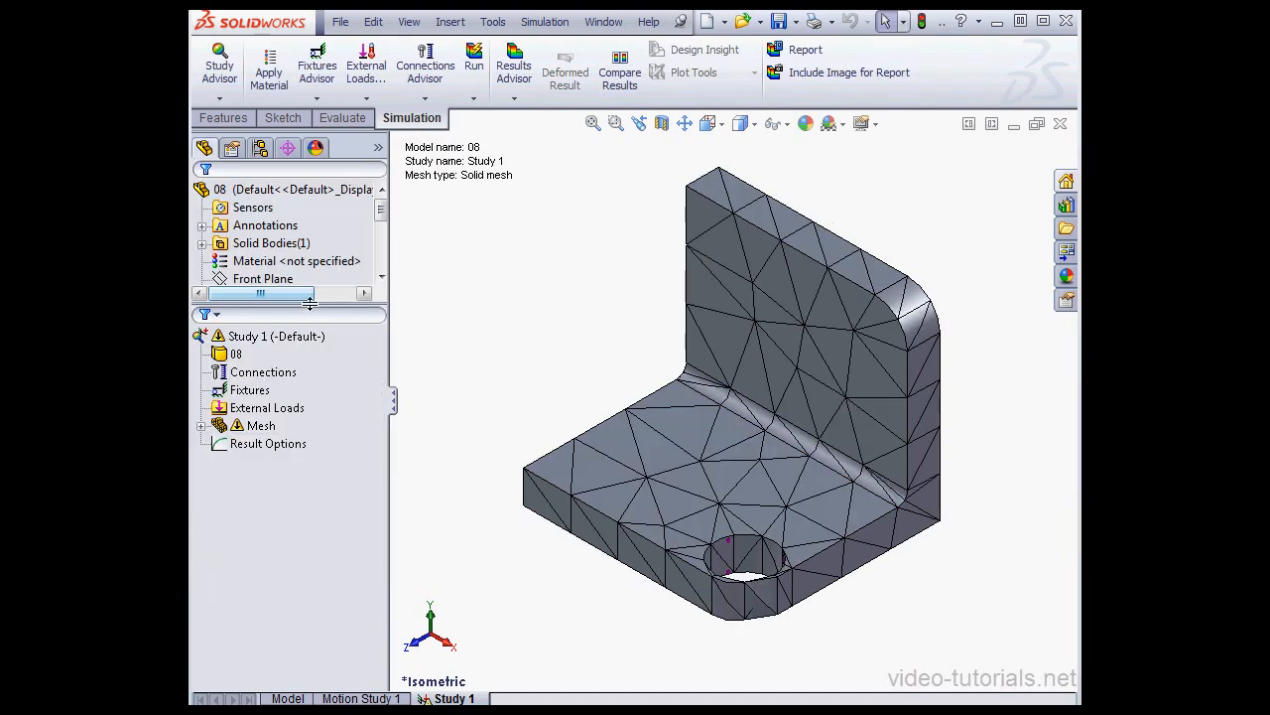
Step: Try to remesh the bracket with the standard mesh and the hole's mesh control
{"action": "left_click", "coordinate": [202, 426]}
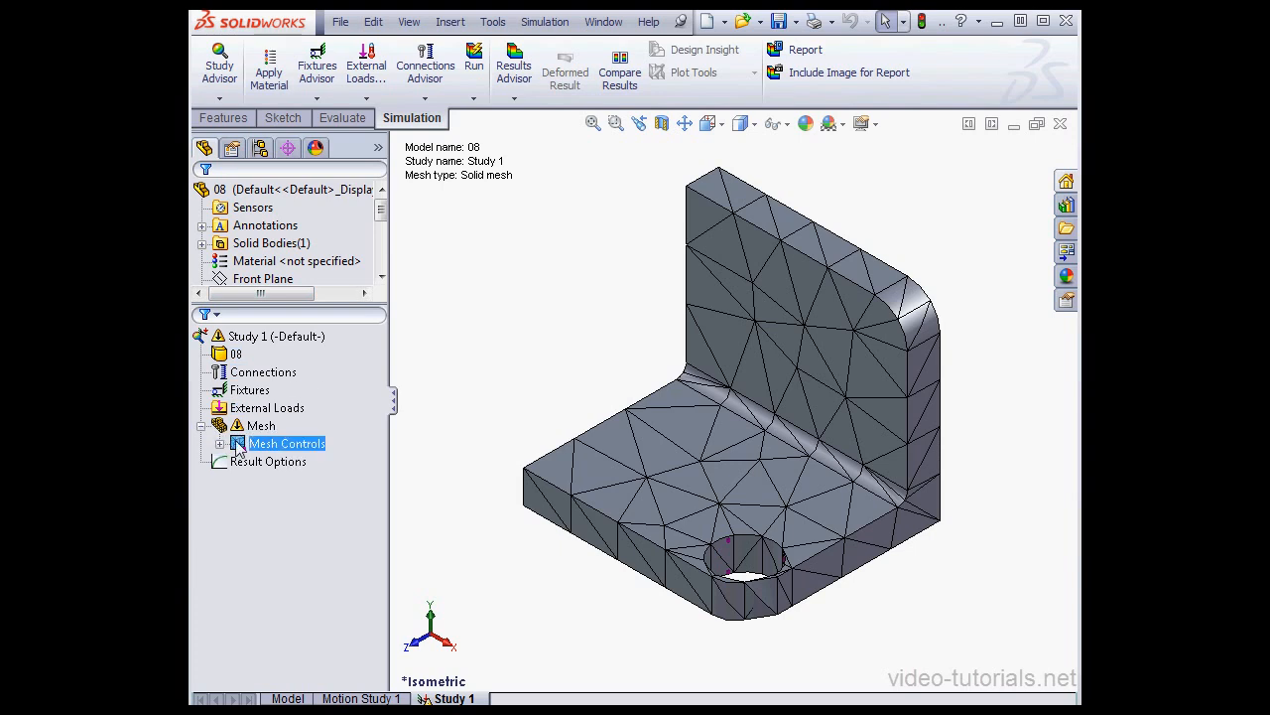
{"action": "right_click", "coordinate": [246, 432]}
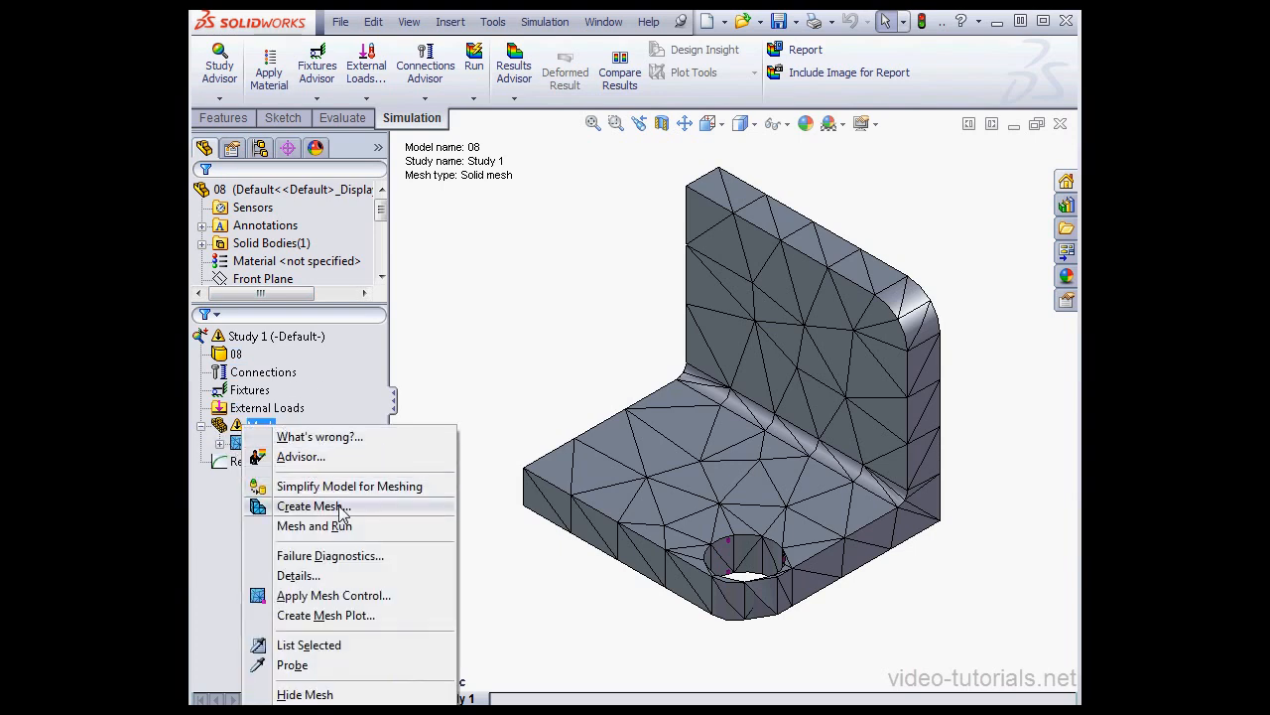
{"action": "left_click", "coordinate": [314, 507]}
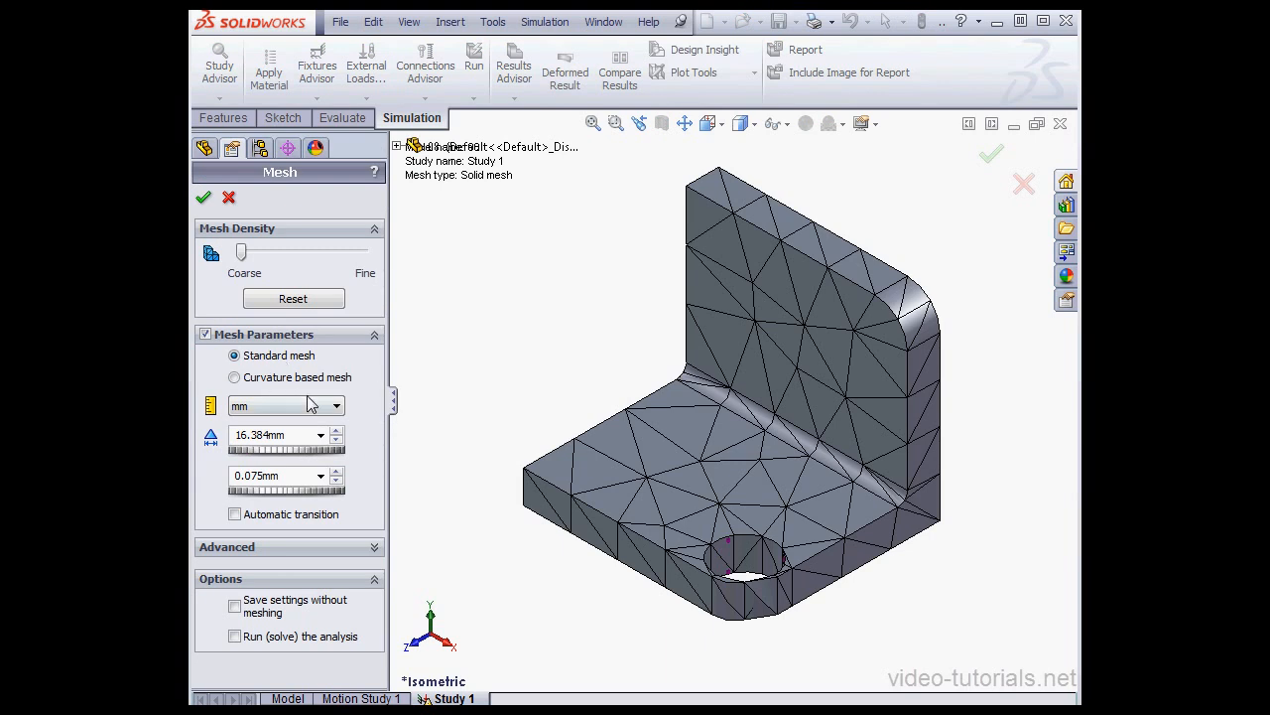
{"action": "left_click", "coordinate": [203, 197]}
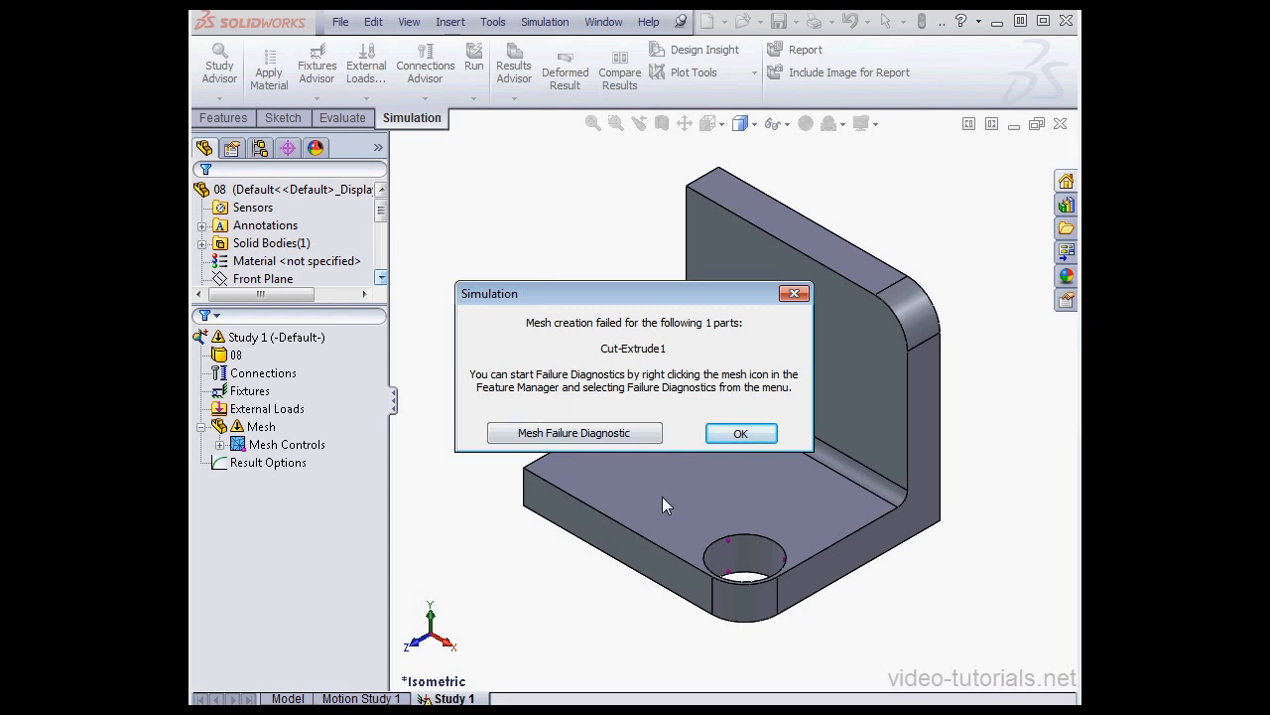
{"action": "left_click", "coordinate": [740, 434]}
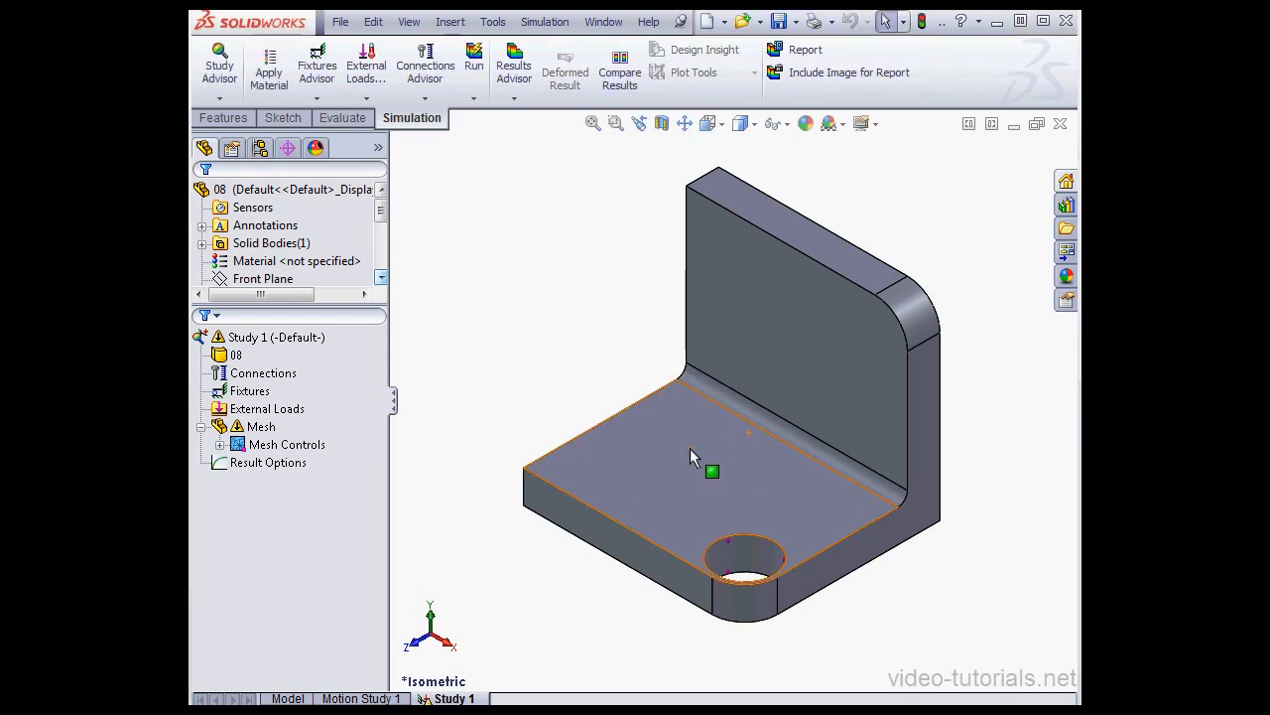
Step: Create a curvature based mesh of the bracket, keeping the default element sizes, 8 elements per circle and a growth ratio of 1.5
{"action": "left_click", "coordinate": [284, 445]}
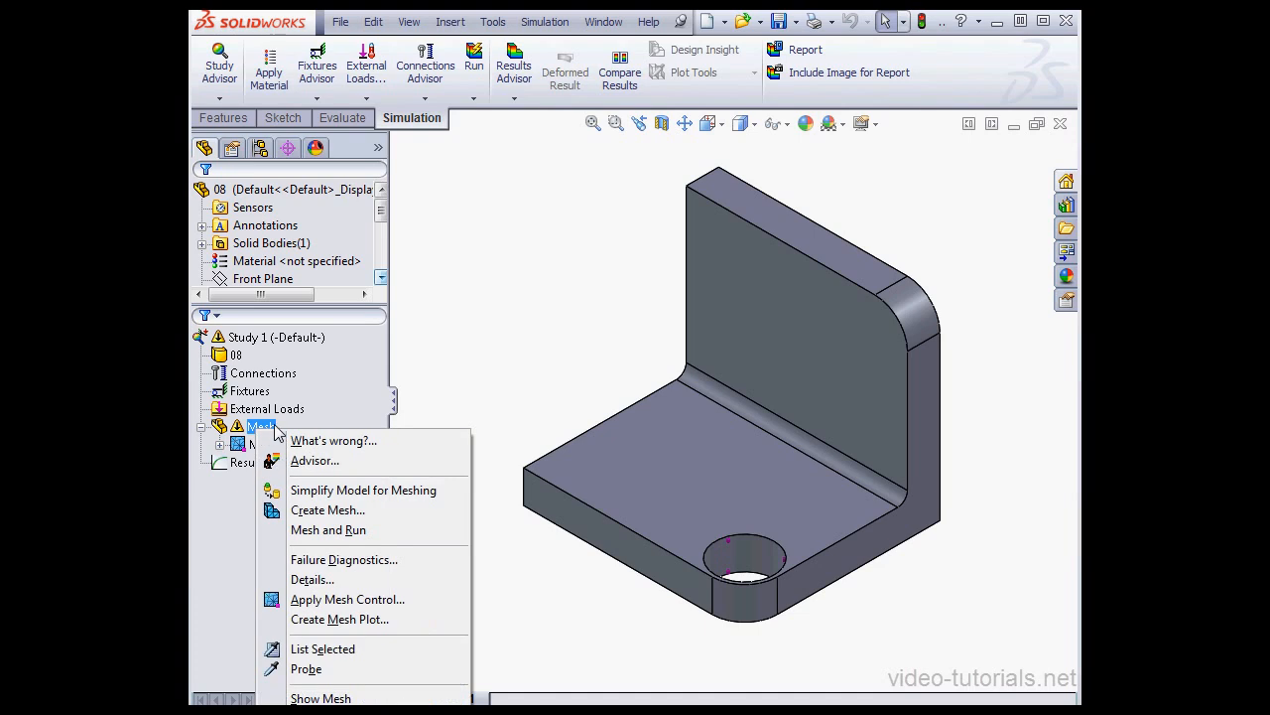
{"action": "left_click", "coordinate": [338, 510]}
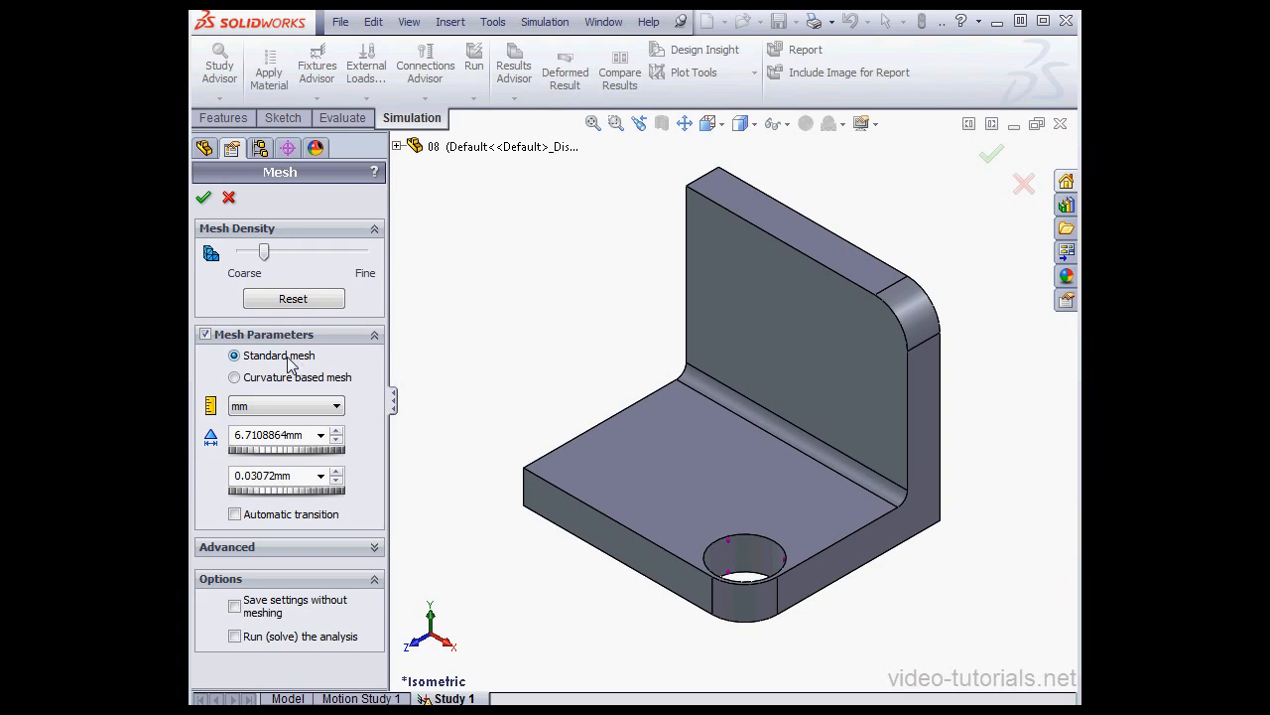
{"action": "left_click", "coordinate": [234, 377]}
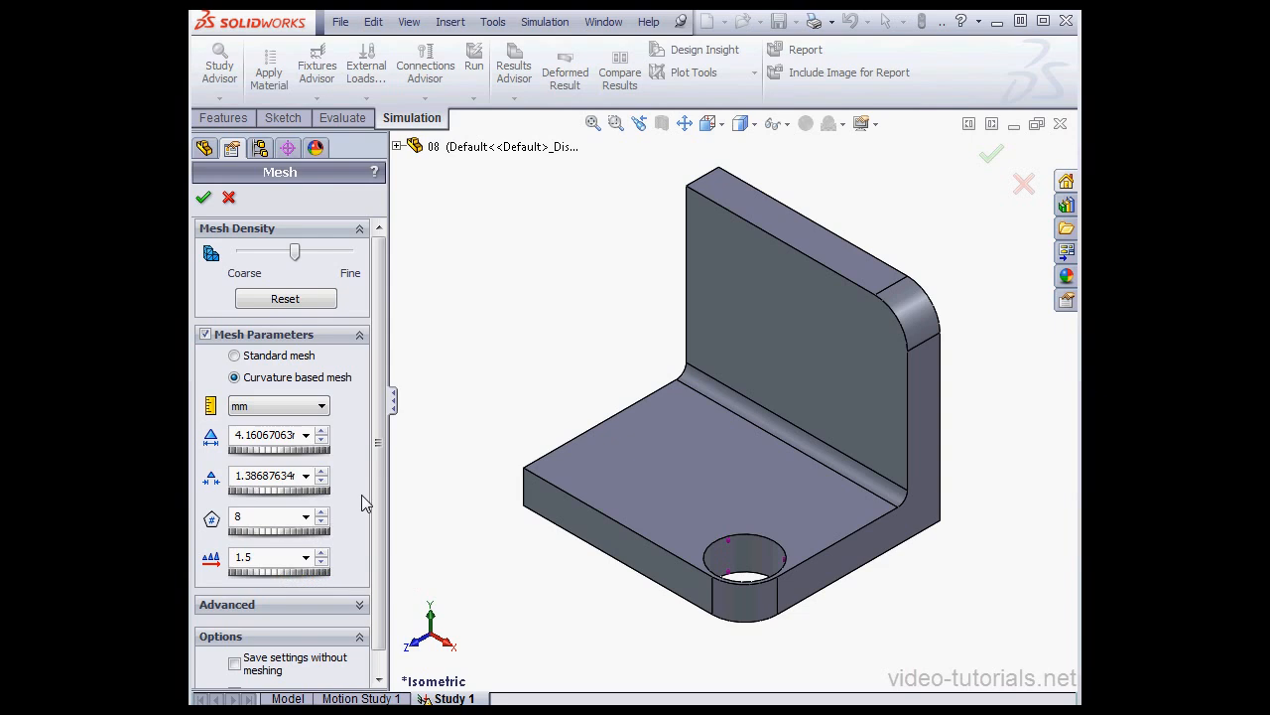
{"action": "left_click", "coordinate": [204, 198]}
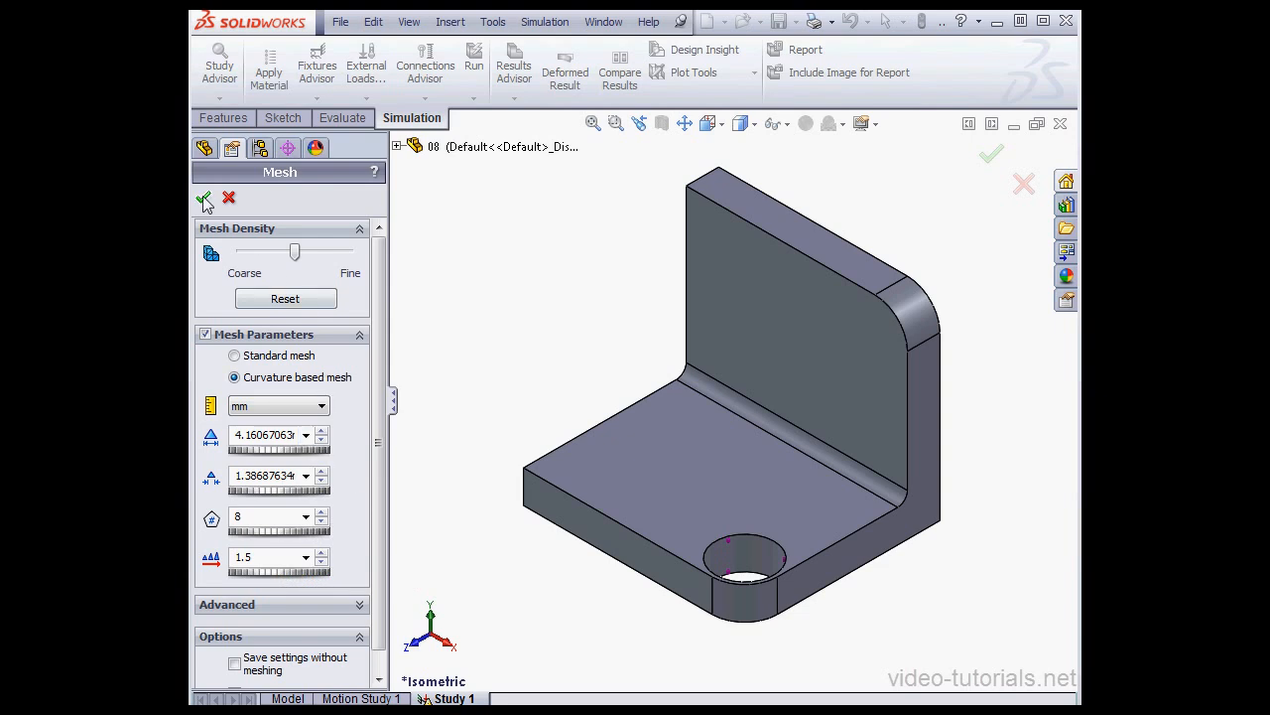